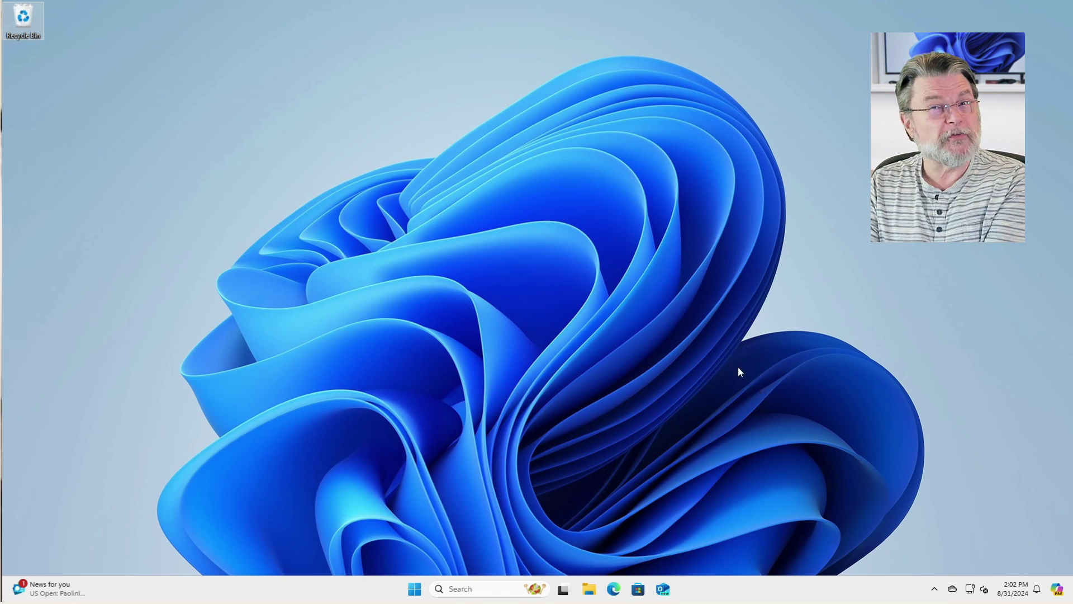
Step: Open File Explorer on Local Disk (C:) and check the Hidden items setting without changing it
click(590, 592)
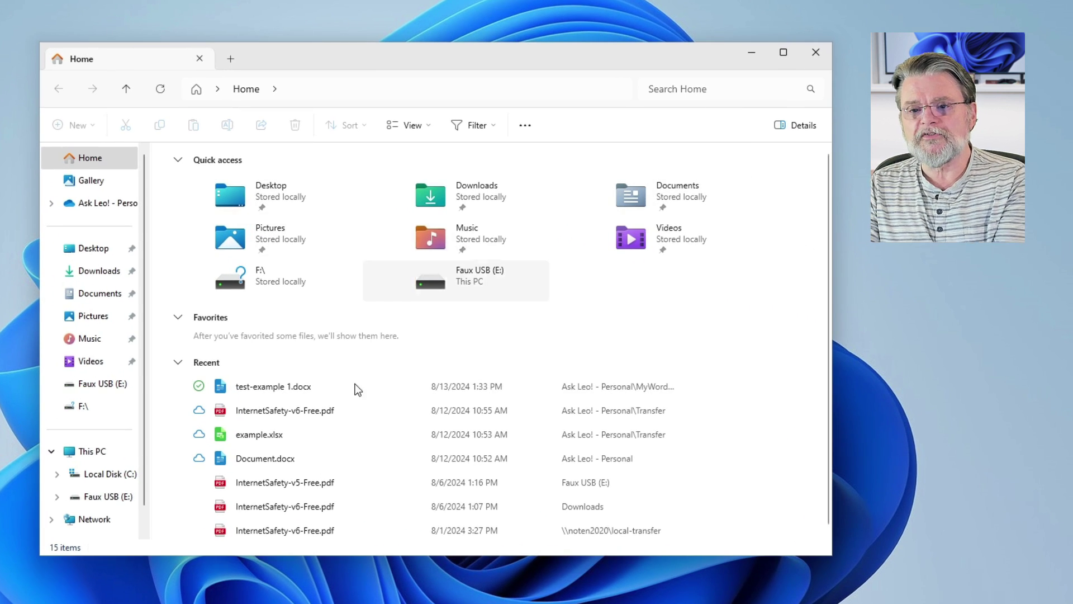
click(116, 475)
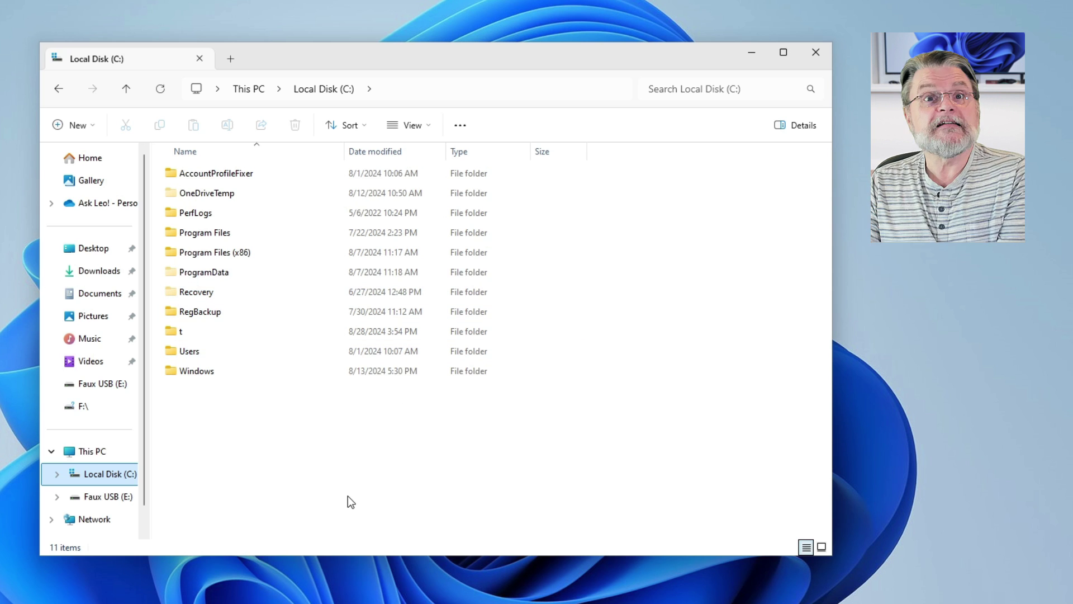
click(427, 122)
mouse_move(445, 388)
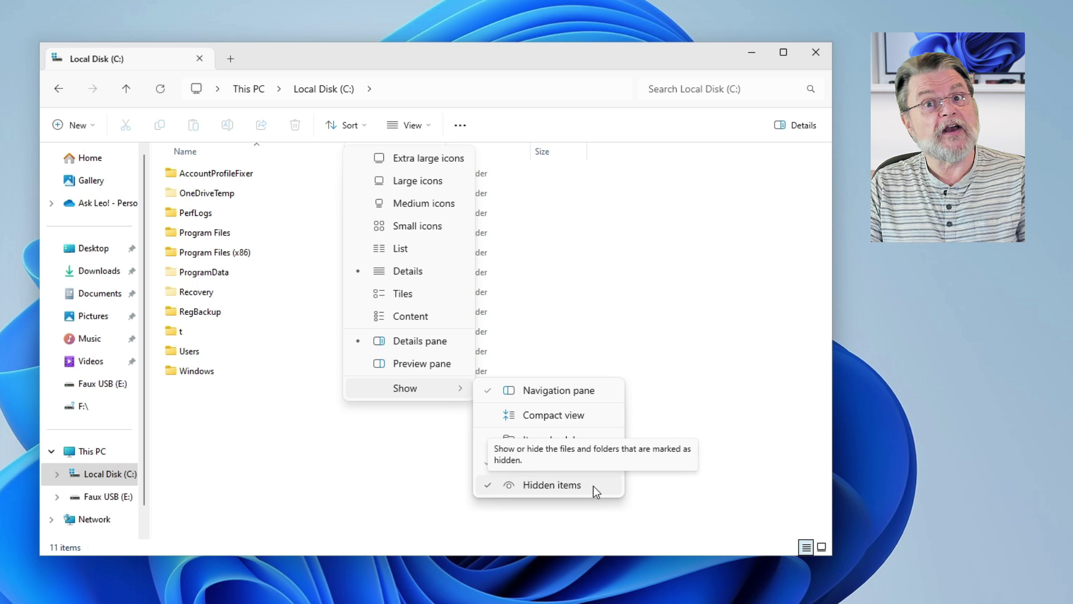
click(726, 513)
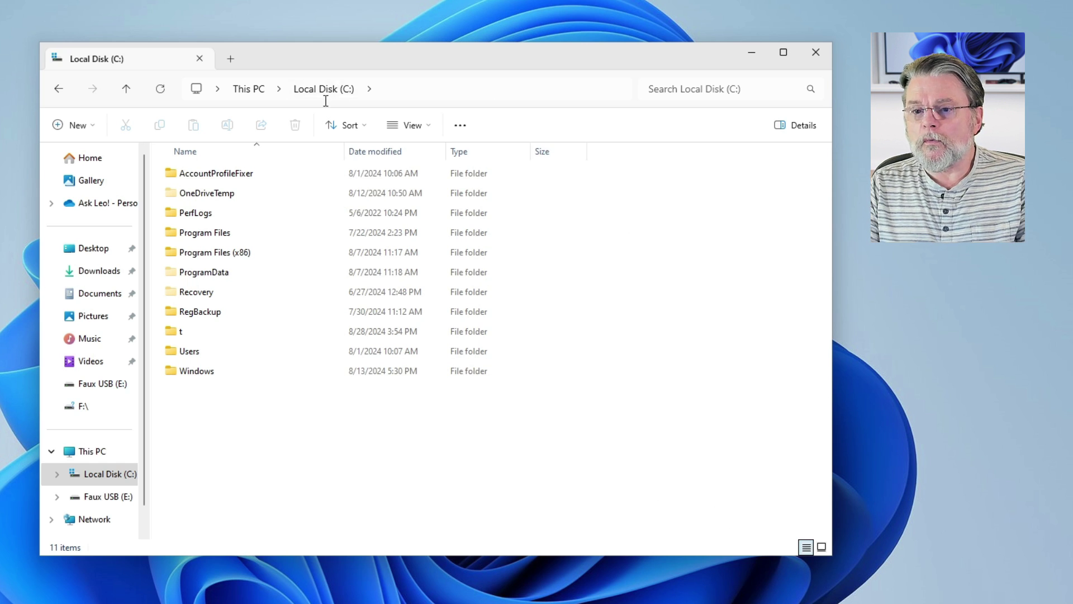
Step: In Folder Options, uncheck 'Hide protected operating system files', accept the warning and apply
click(464, 130)
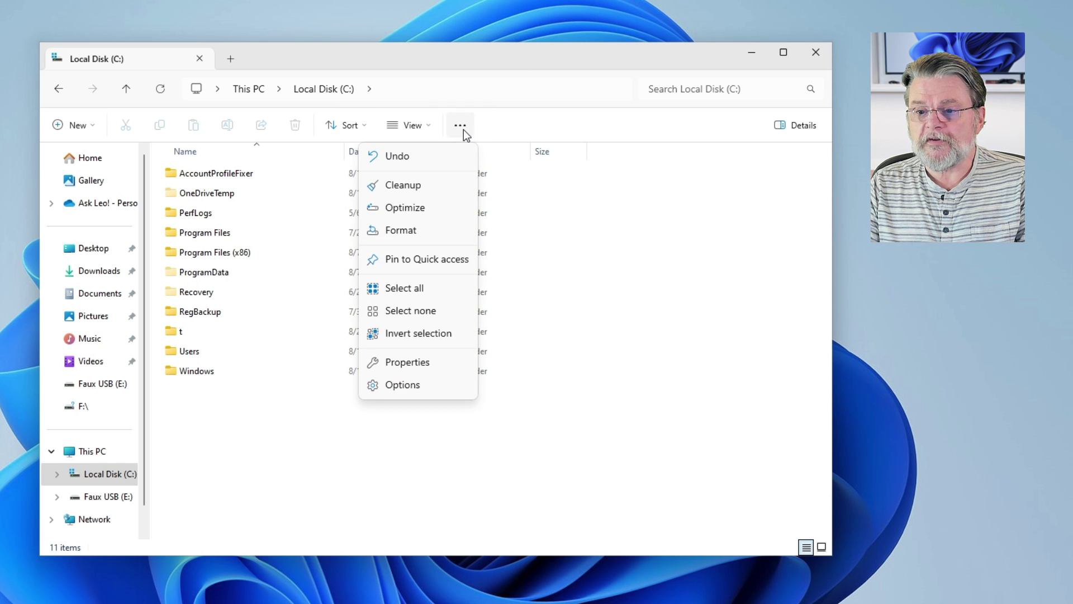
click(395, 386)
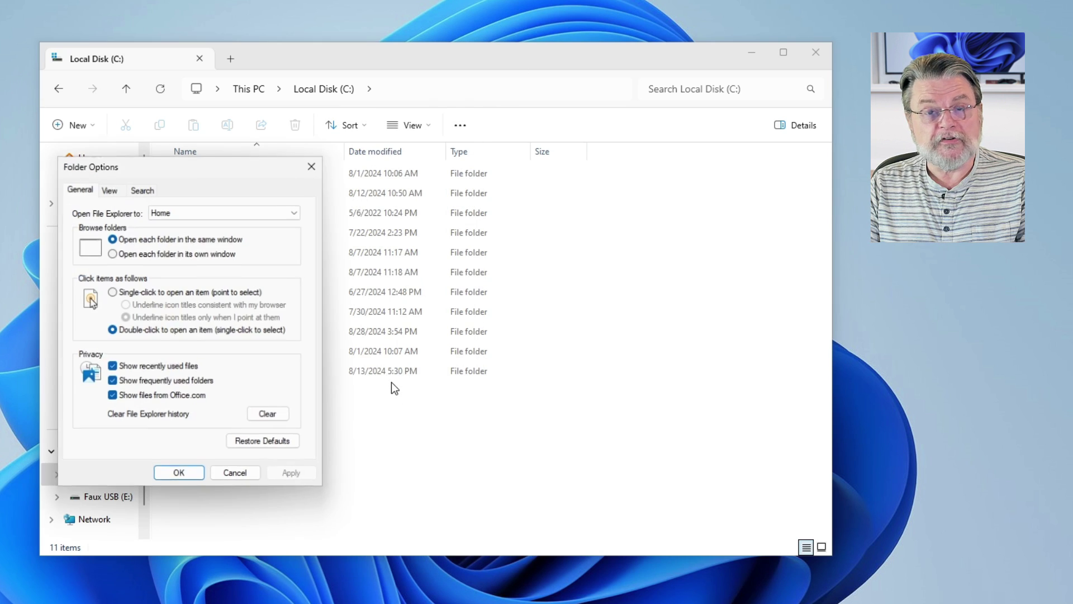
click(111, 187)
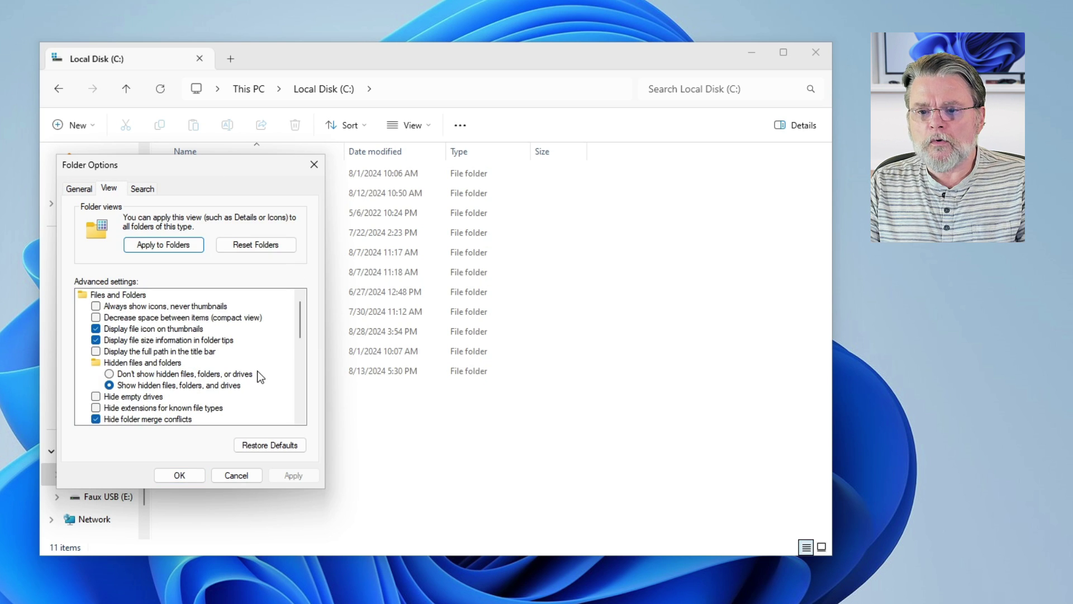
drag(303, 318, 303, 328)
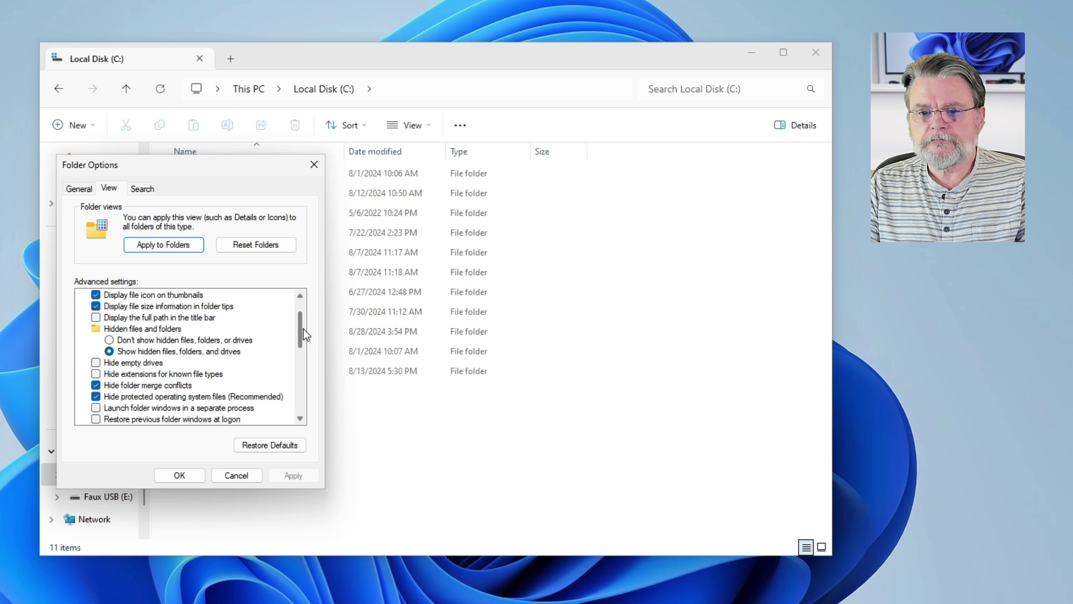
click(96, 397)
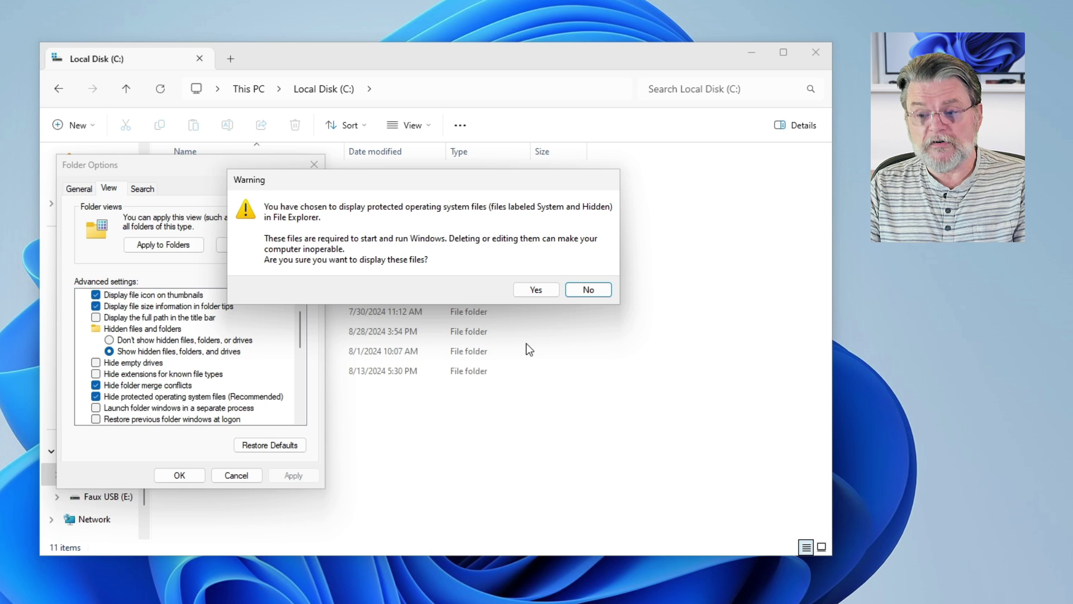
click(535, 288)
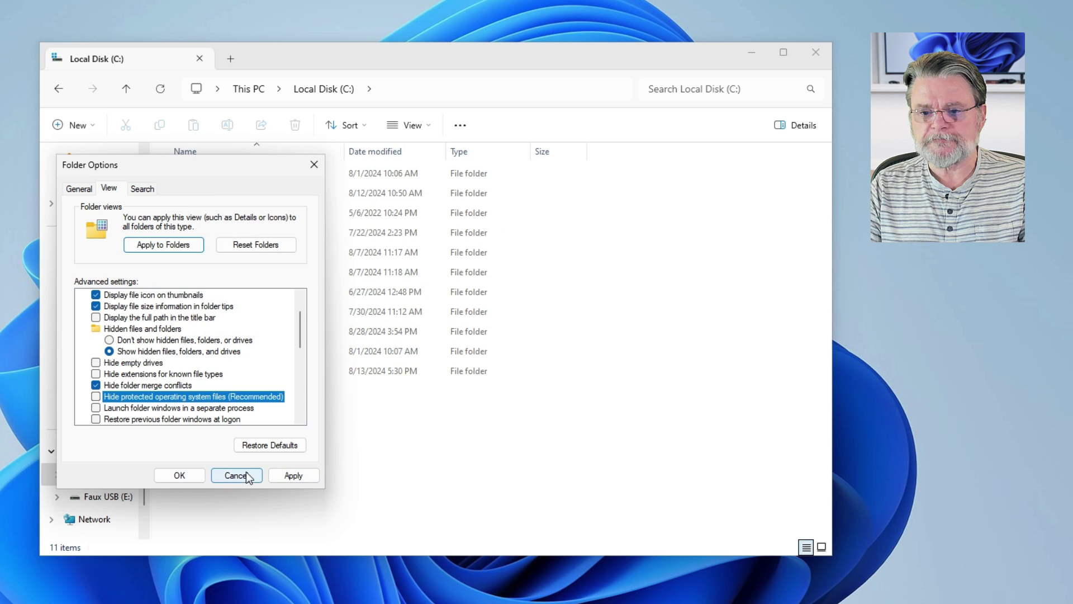
click(179, 475)
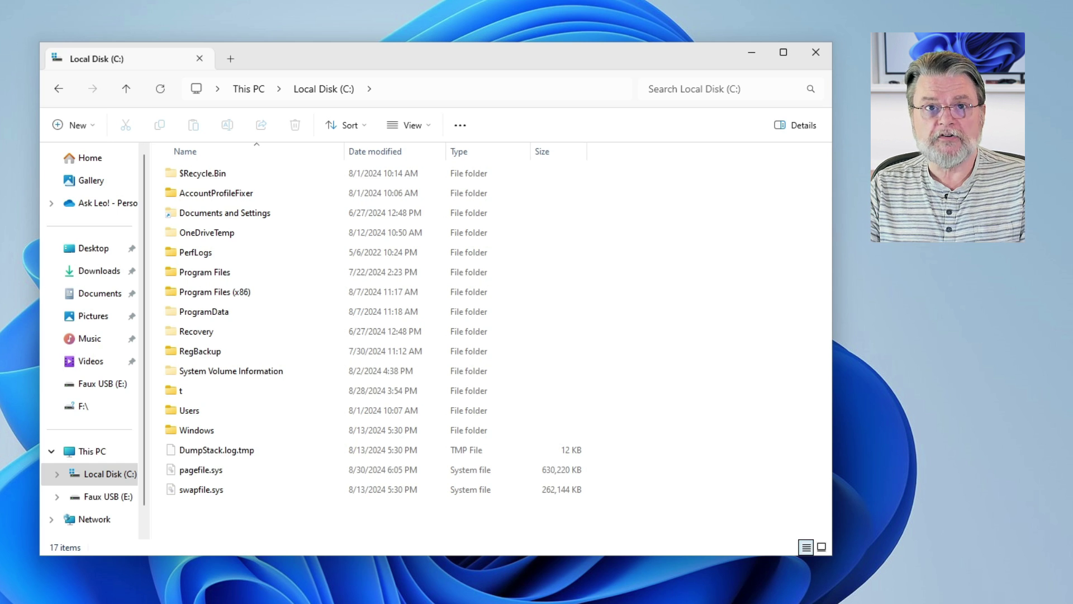
click(206, 173)
double_click(206, 173)
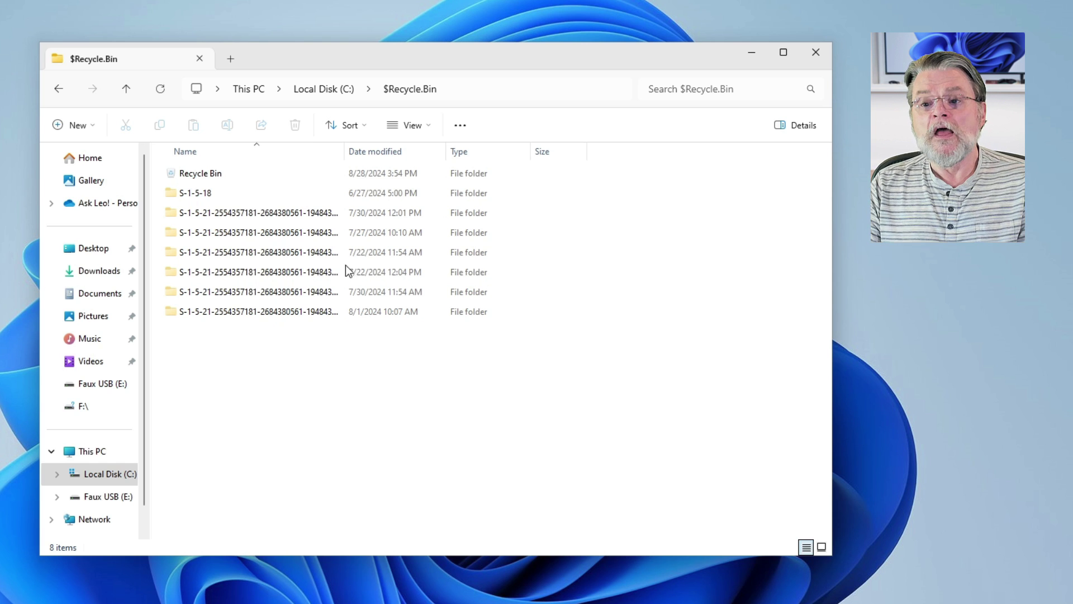
click(326, 93)
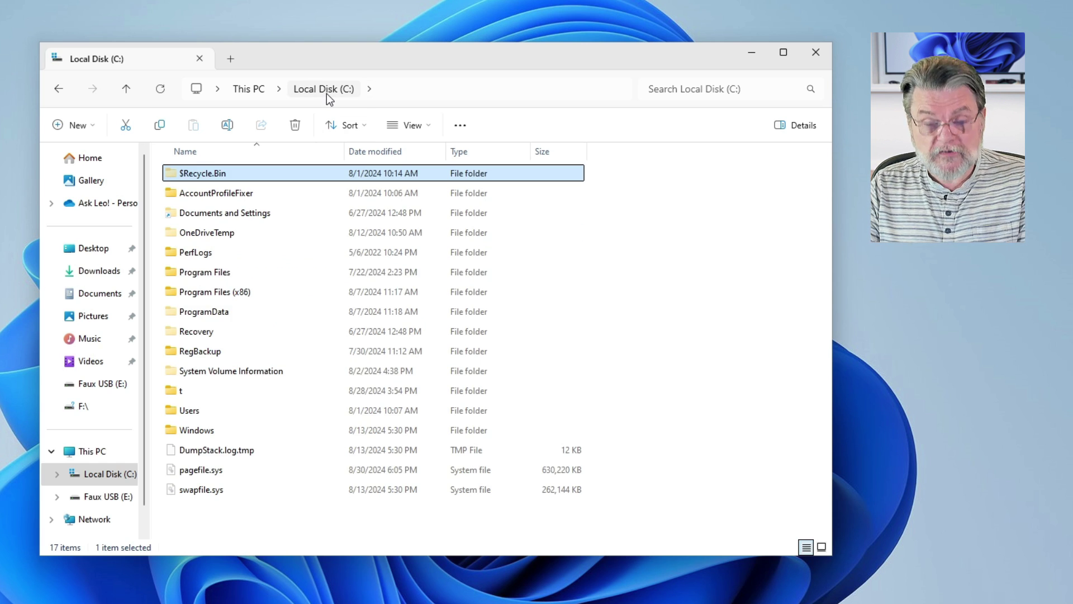
Step: Go to the Faux USB (E:) drive and open its Recycle Bin folder
click(101, 385)
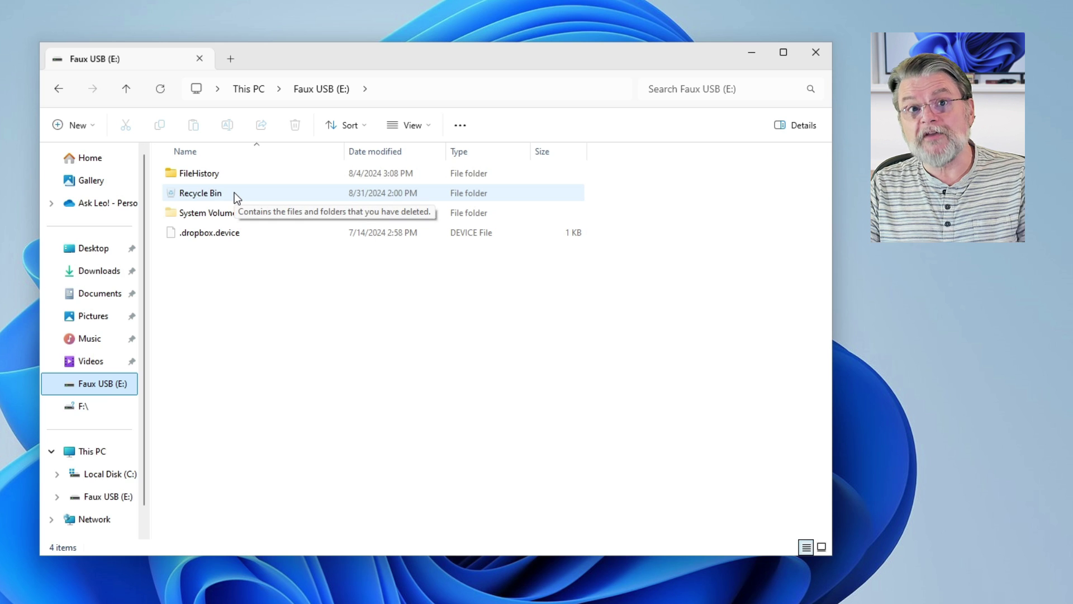
double_click(202, 196)
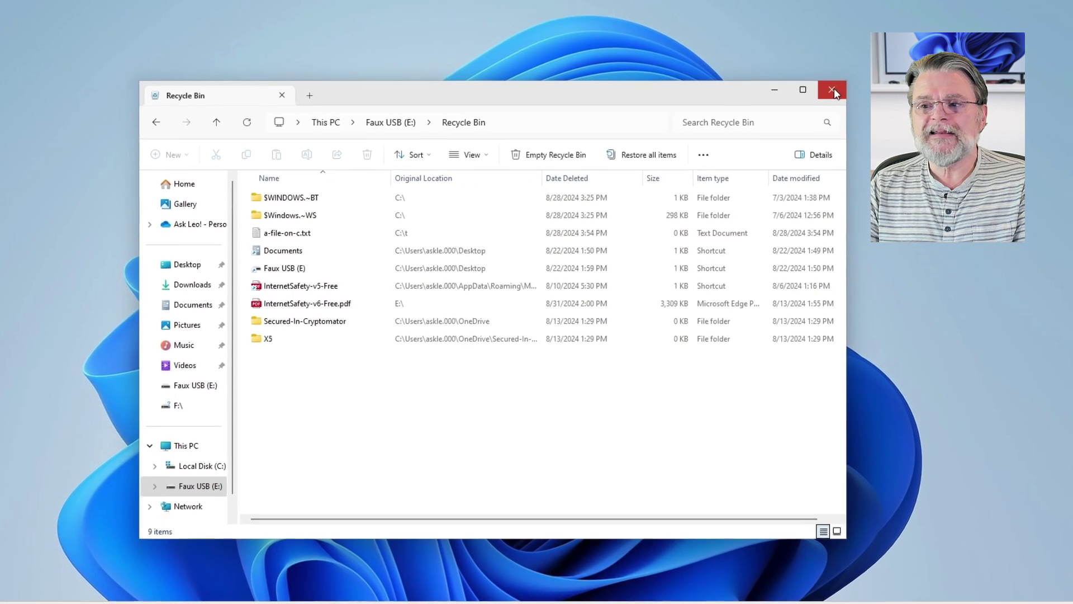
click(833, 92)
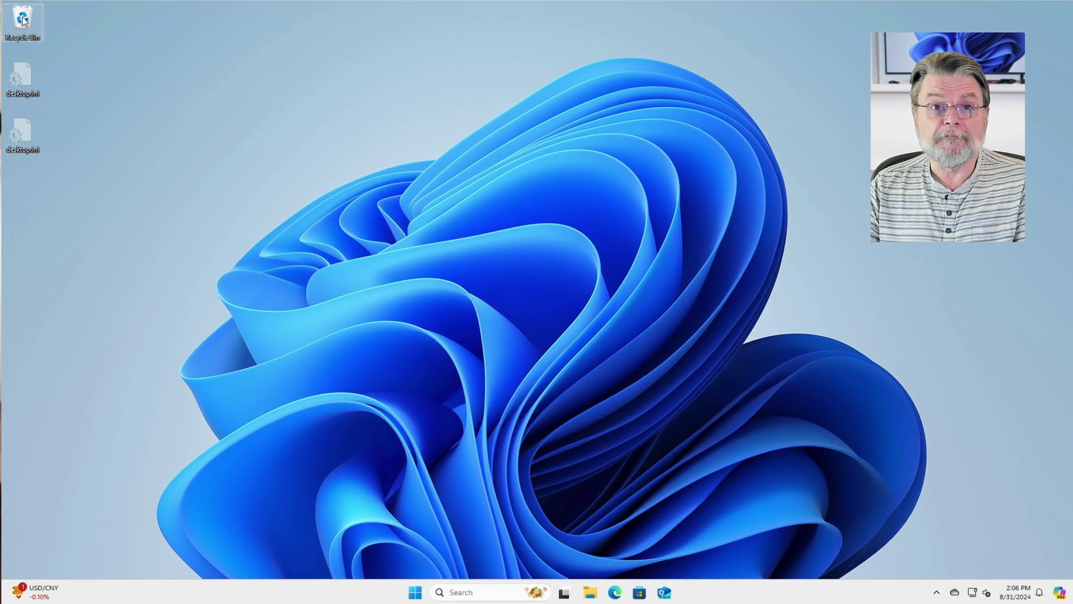
right_click(23, 20)
click(66, 56)
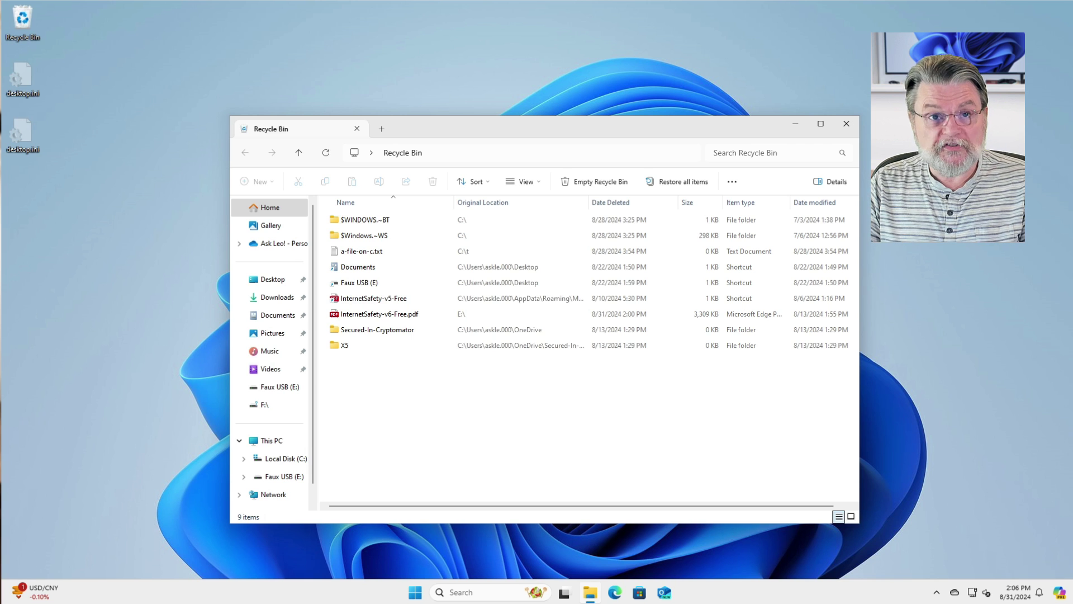
Step: Permanently delete the $WINDOWS.~BT folder from the Recycle Bin, confirming with Yes
click(374, 221)
right_click(373, 221)
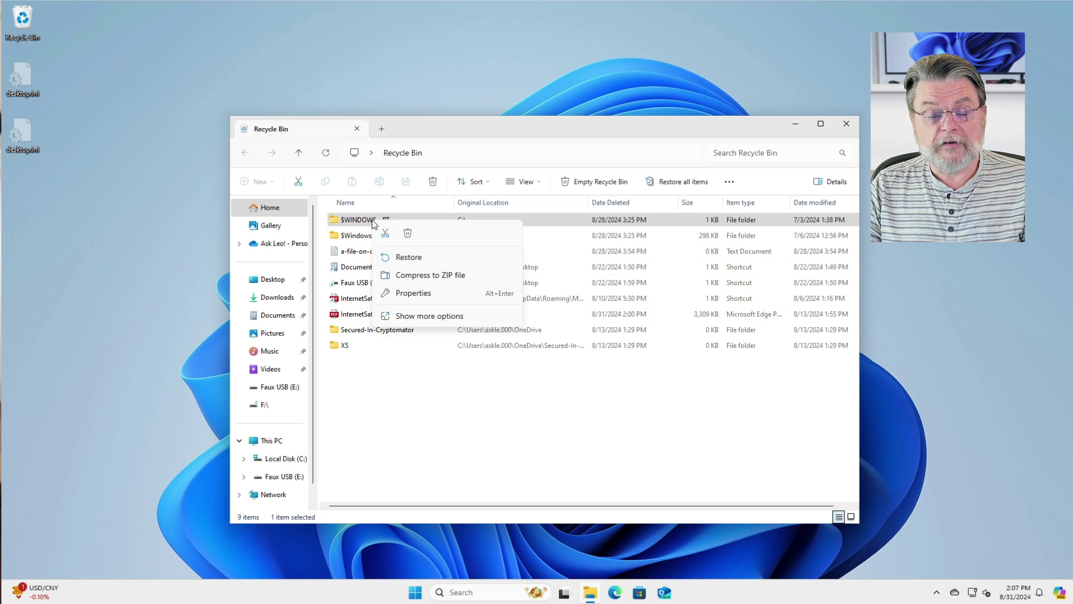
click(410, 235)
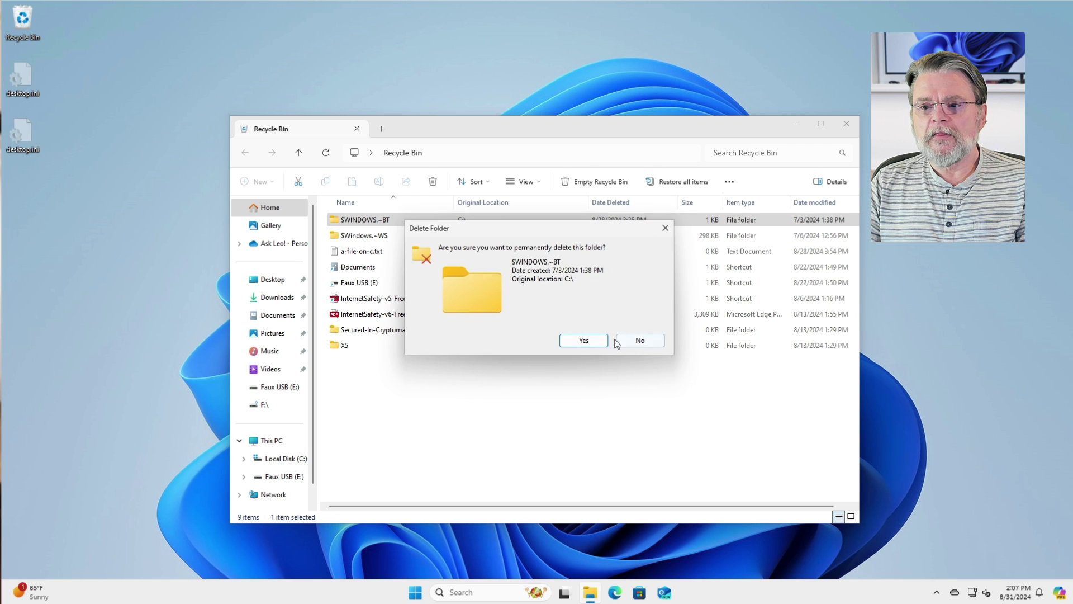
click(583, 341)
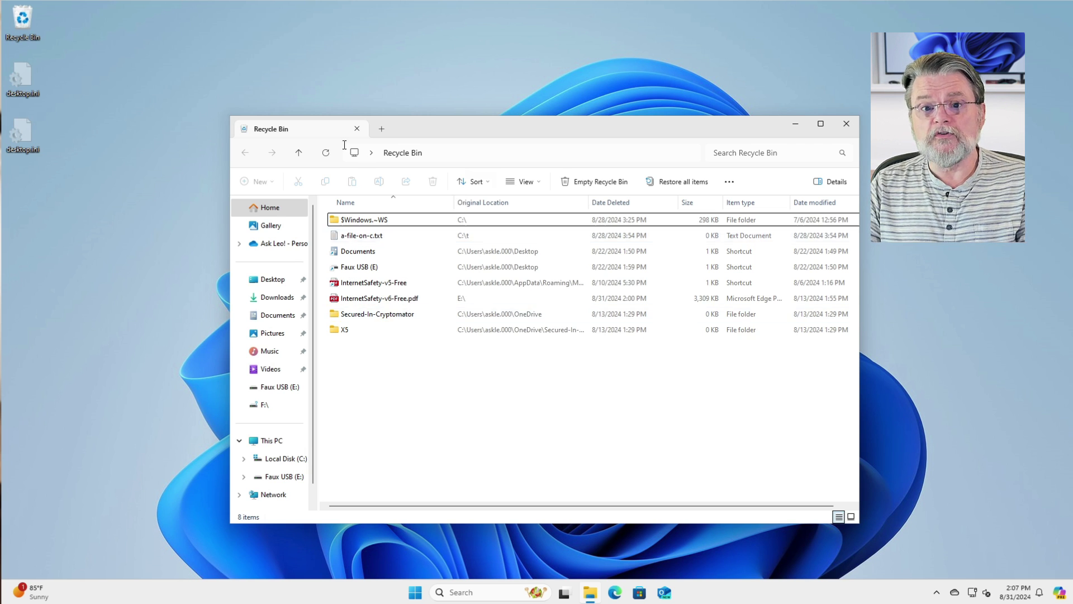
click(28, 19)
Step: Back out of the Recycle Bin and a-file-on-c.txt menus without emptying or restoring, then close the window
right_click(28, 19)
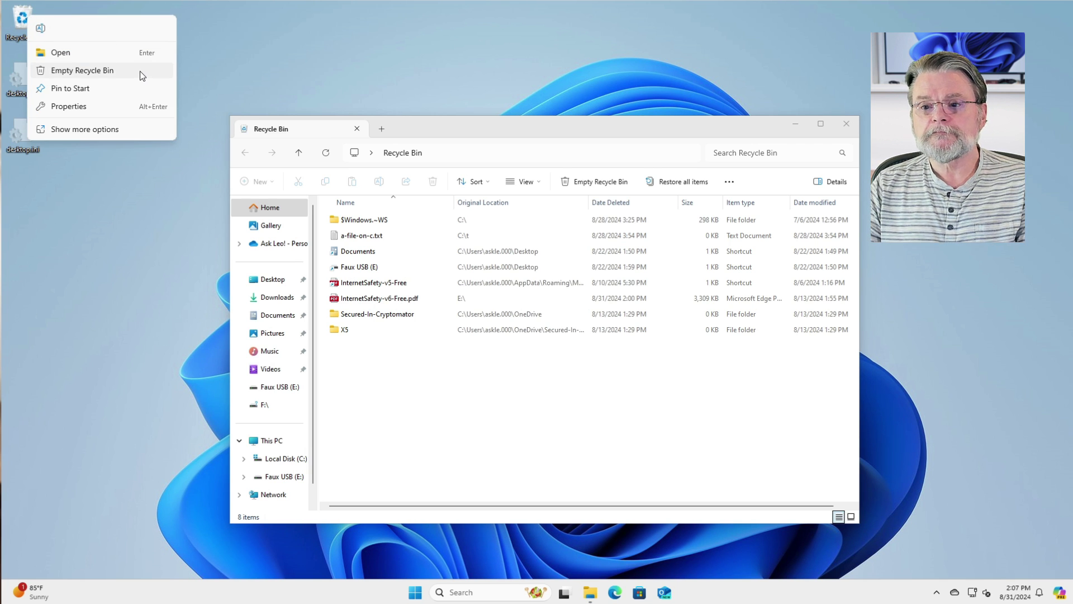
click(685, 427)
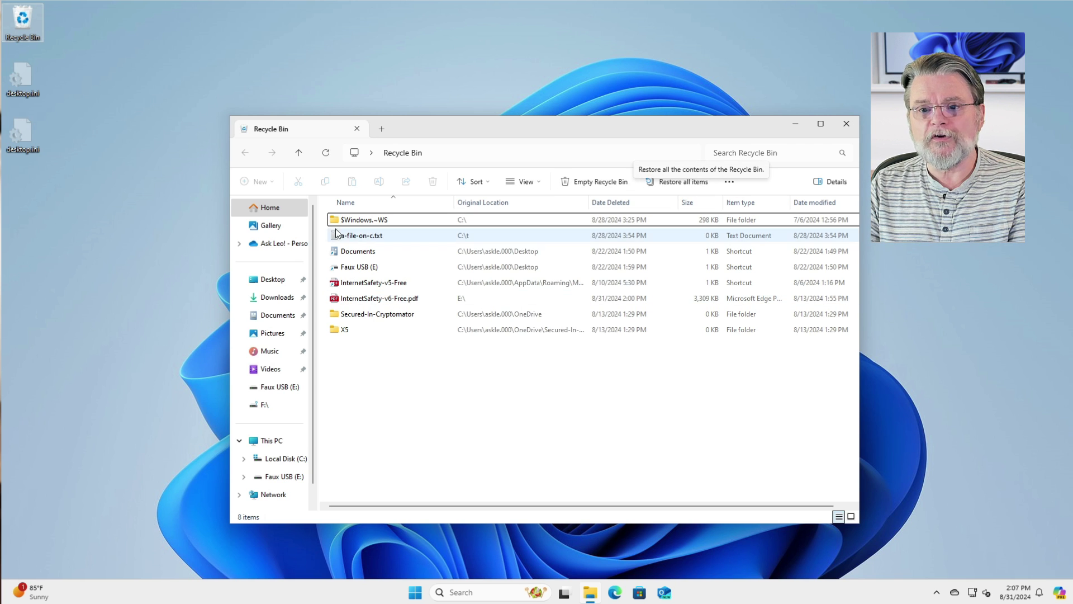
click(354, 238)
right_click(353, 238)
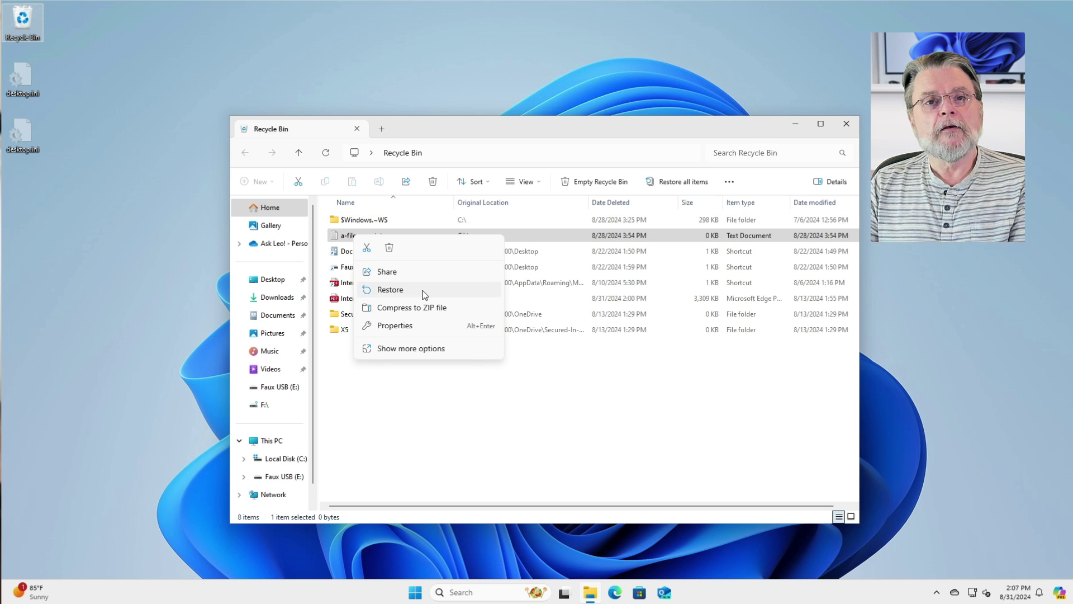
click(669, 425)
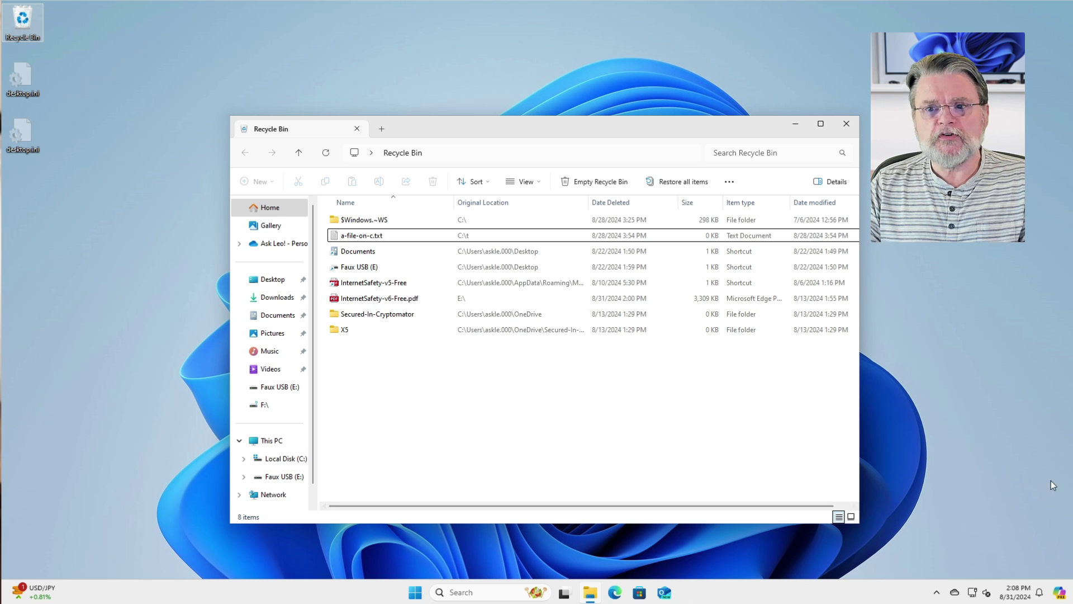
click(847, 124)
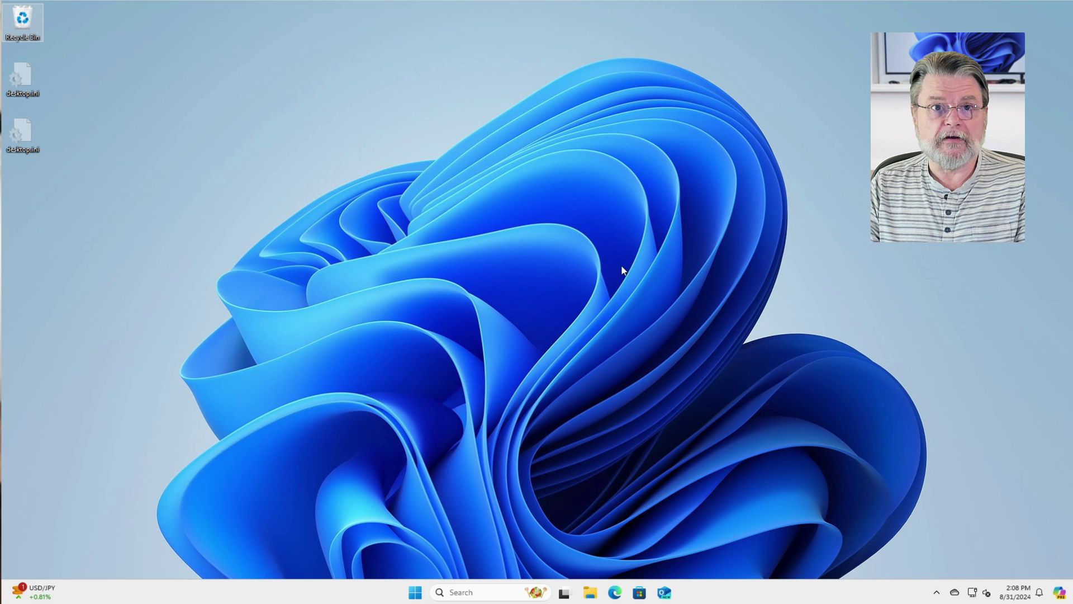
Step: Open Recycle Bin Properties from the desktop icon and select Faux USB (E:), currently 8549 MB
right_click(25, 21)
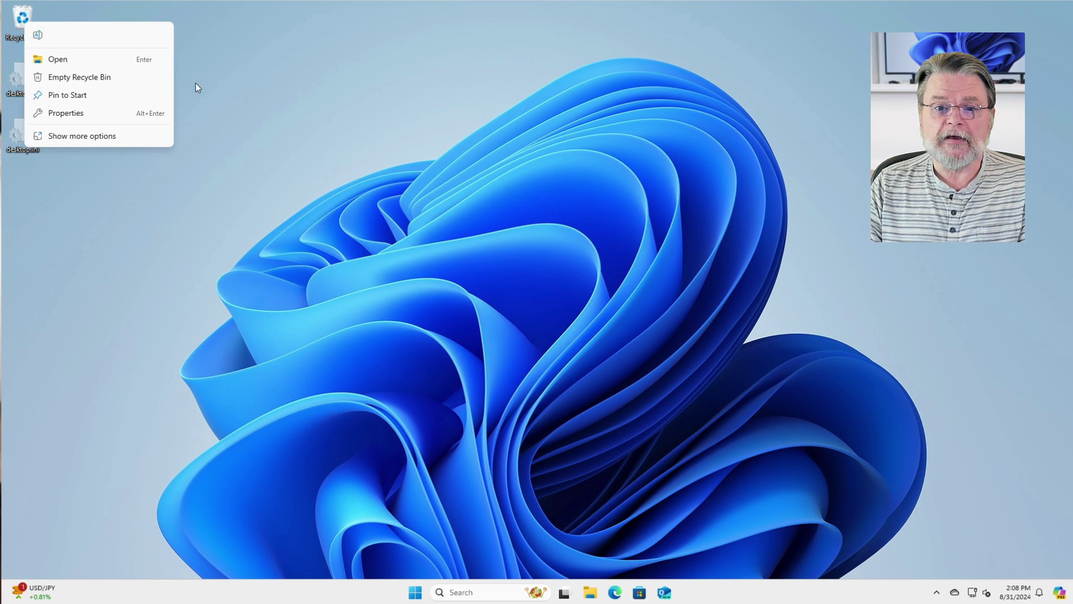
click(97, 113)
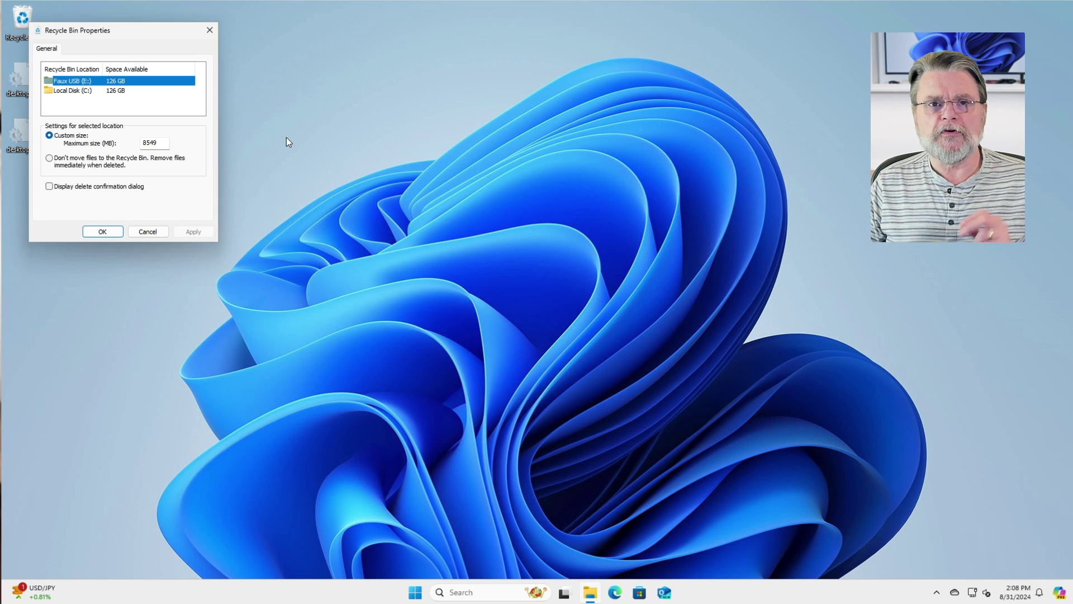
click(158, 80)
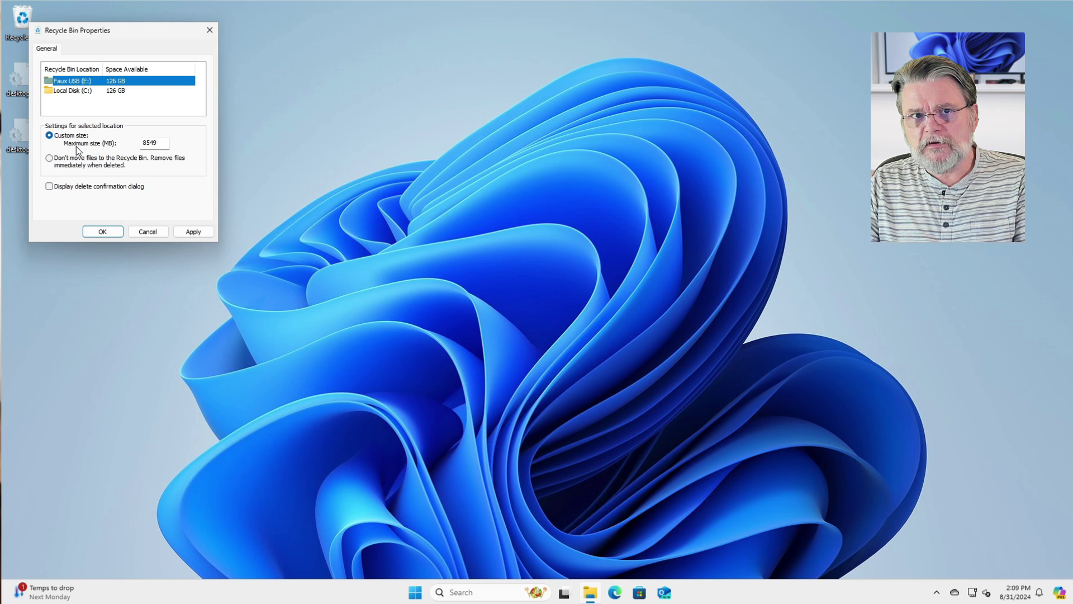
Step: Set the Faux USB (E:) maximum size to 1 MB, then to 512 MB, applying each
double_click(165, 144)
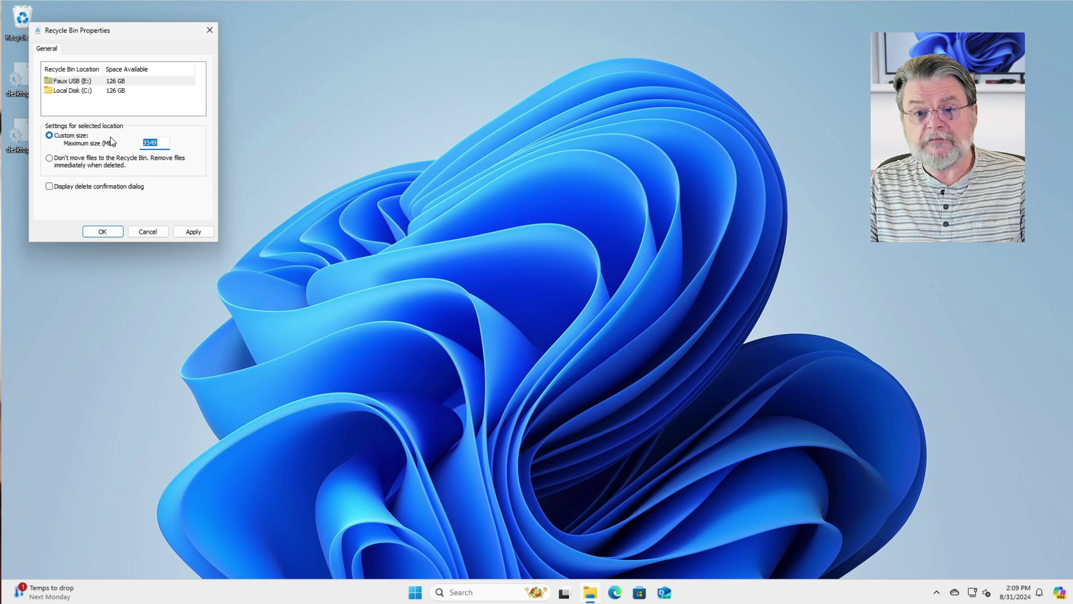
text(1)
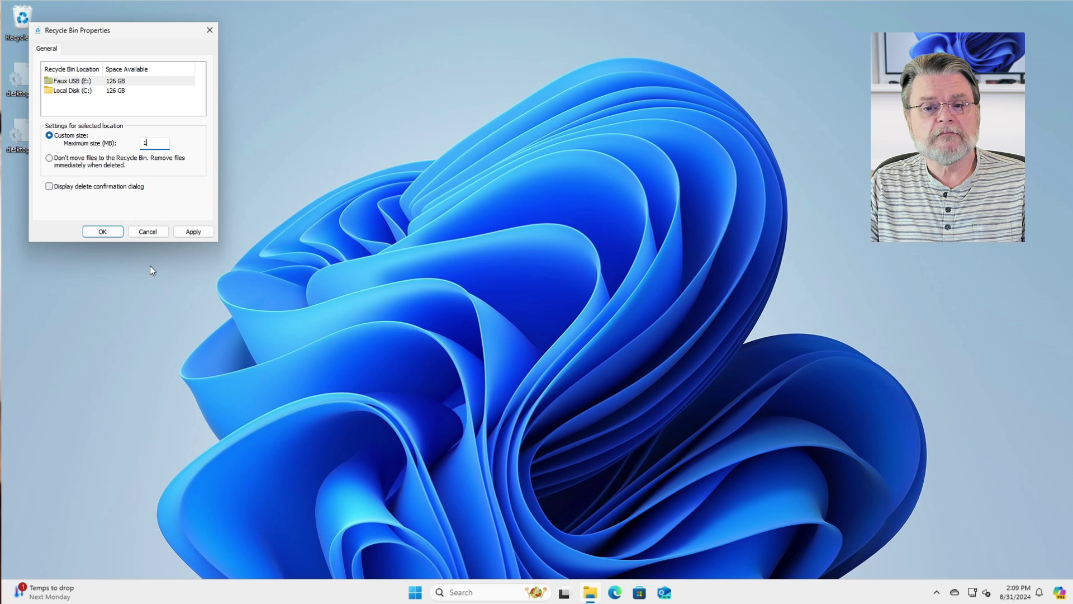
click(195, 232)
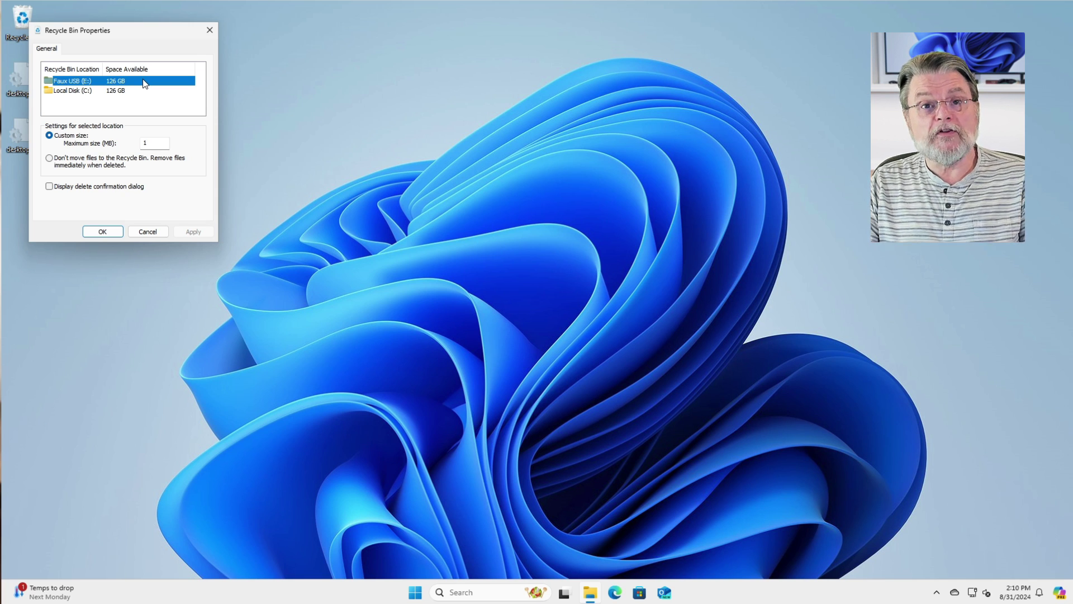
double_click(149, 143)
text(512)
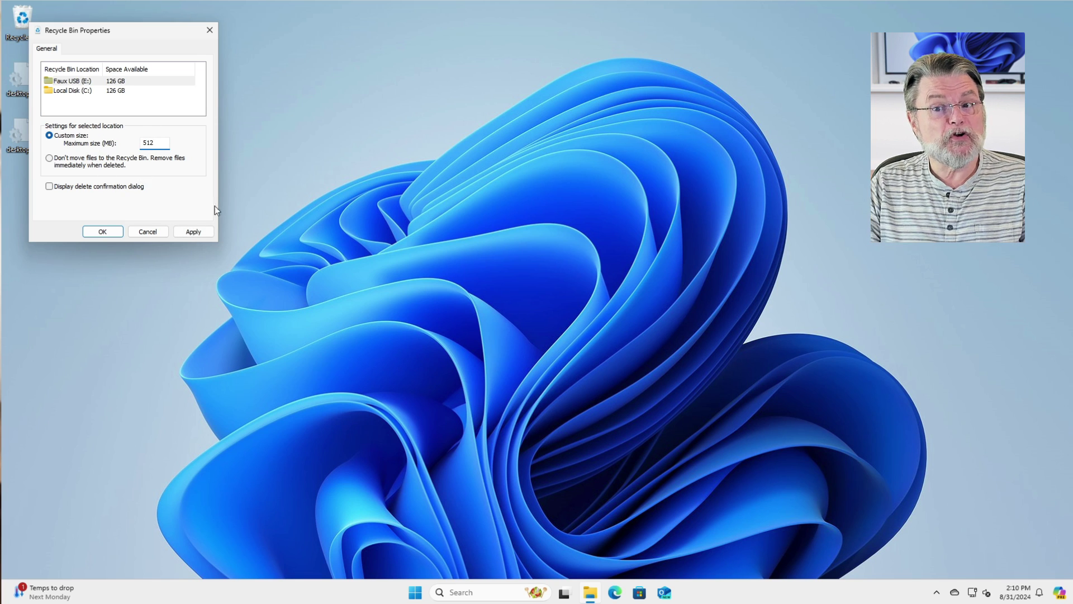
click(193, 231)
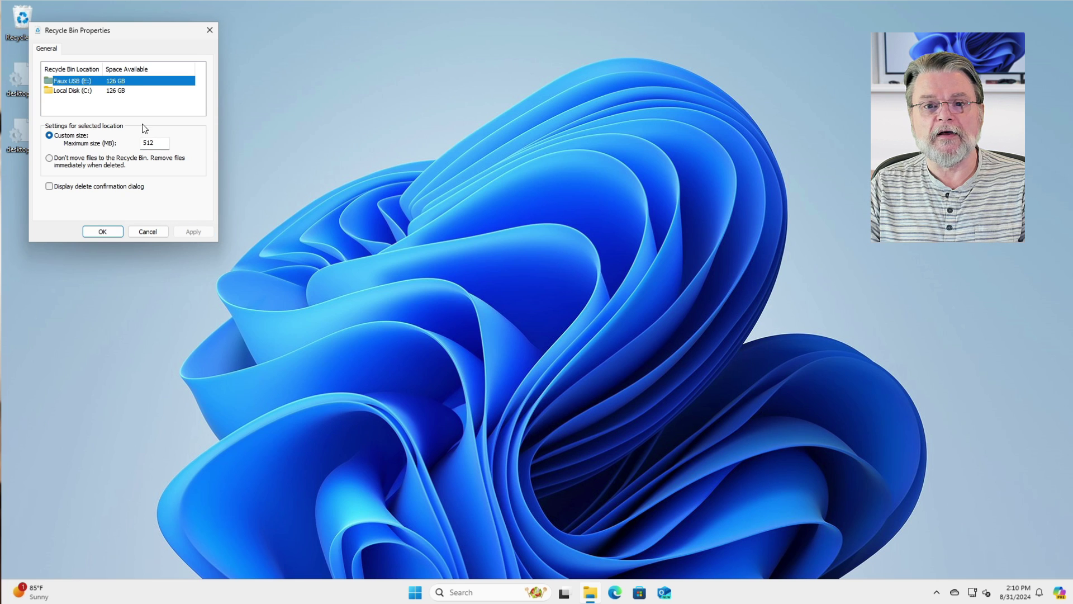
Step: Select Local Disk (C:), enter a 1024 MB custom maximum size and apply it
click(77, 92)
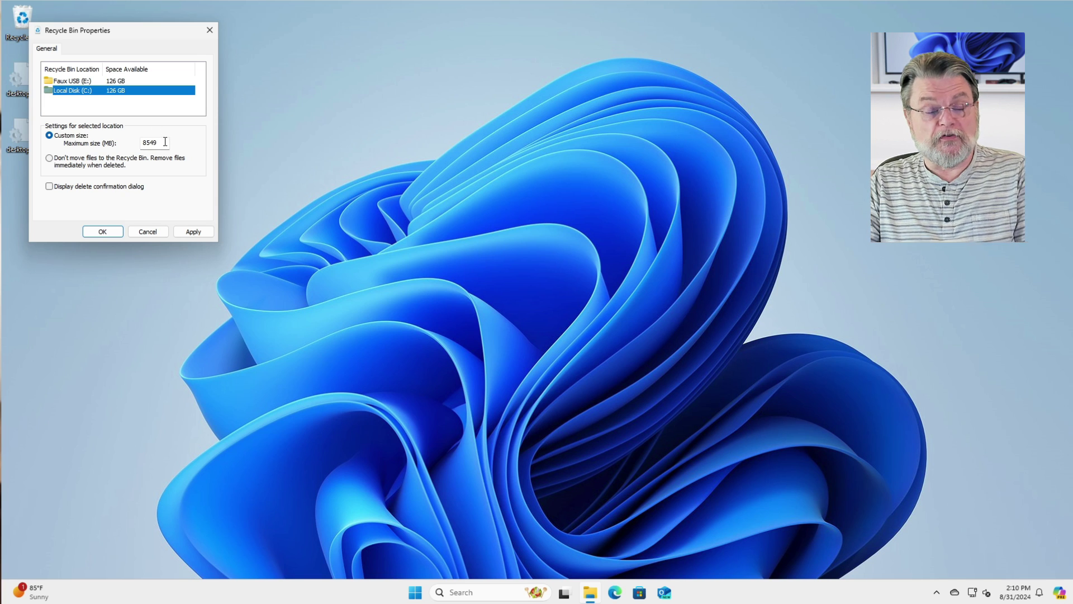
drag(165, 142, 142, 143)
text(1024)
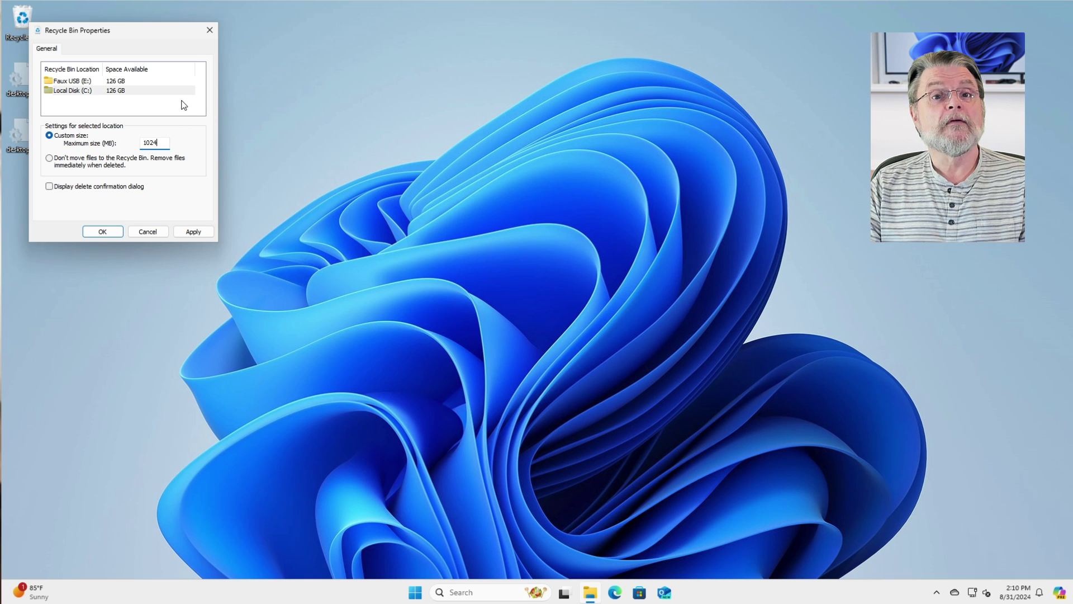
click(193, 232)
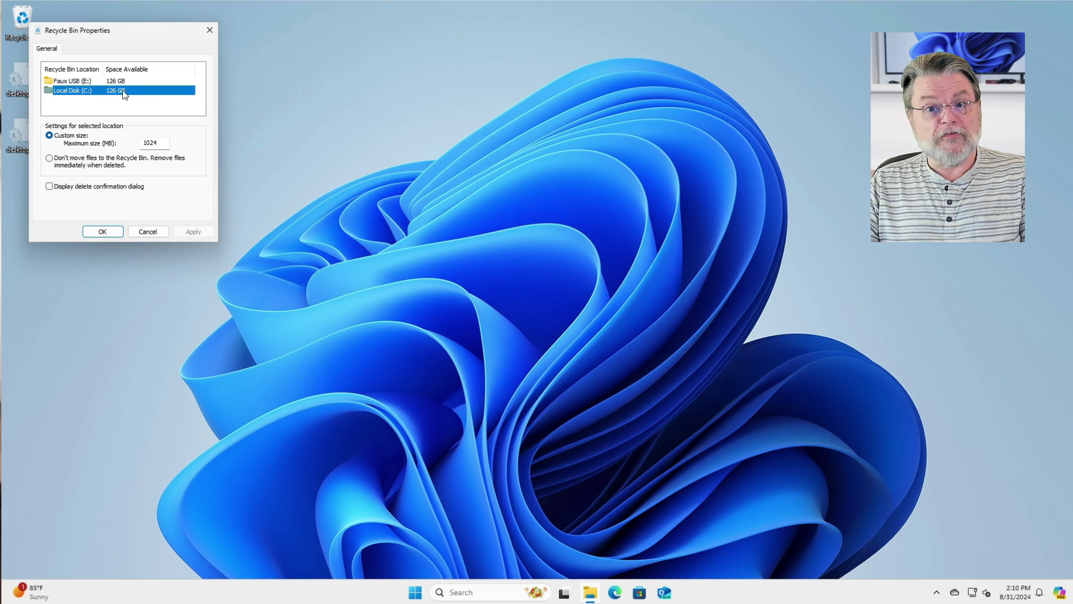
Step: Close Recycle Bin Properties and show the desktop Recycle Bin's context menu
click(209, 30)
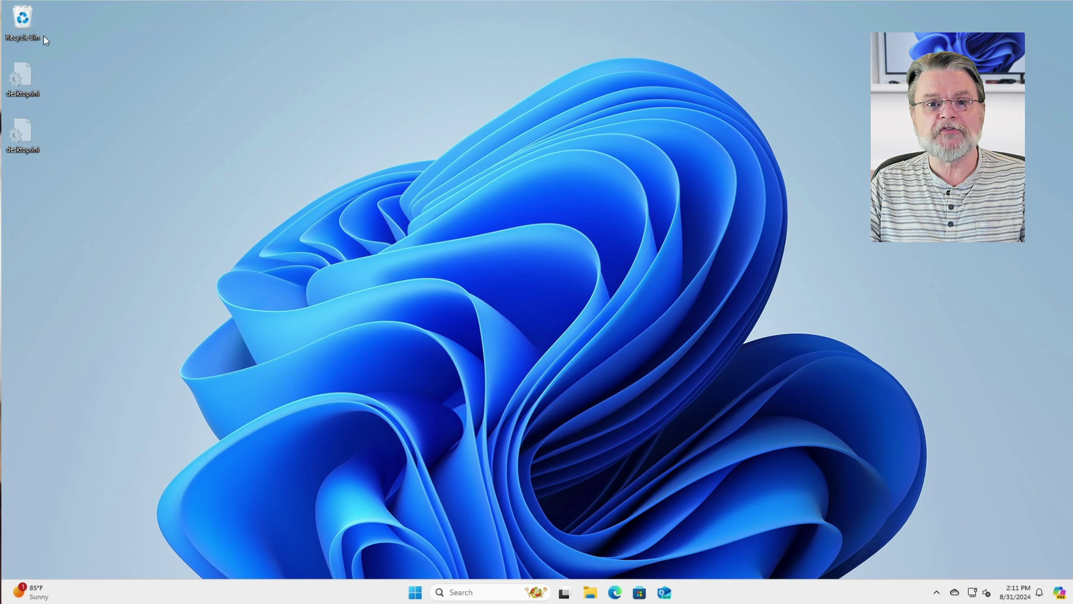
right_click(22, 16)
click(390, 93)
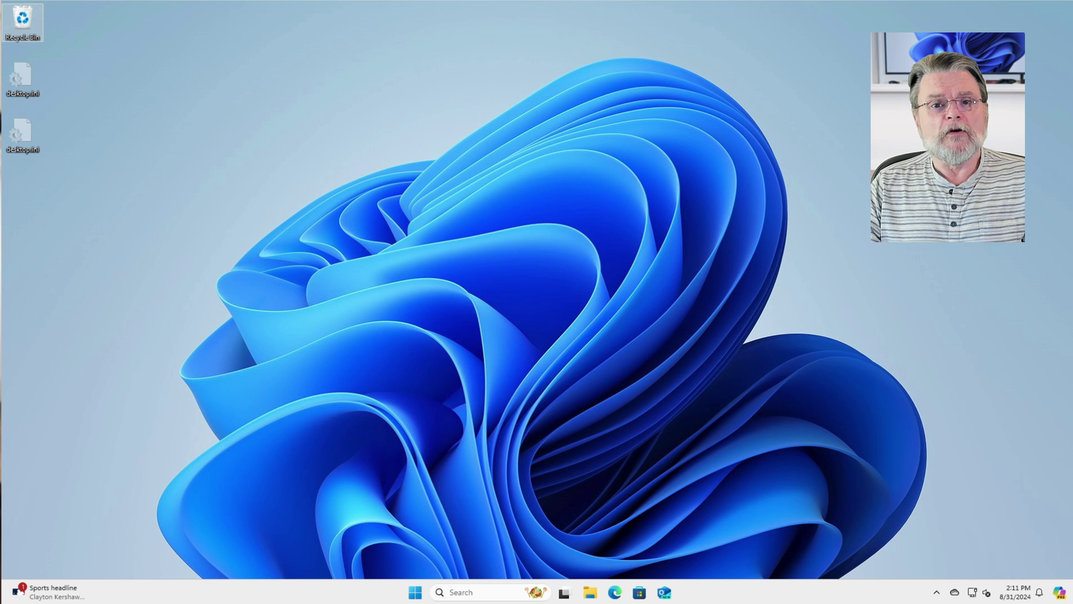
right_click(35, 23)
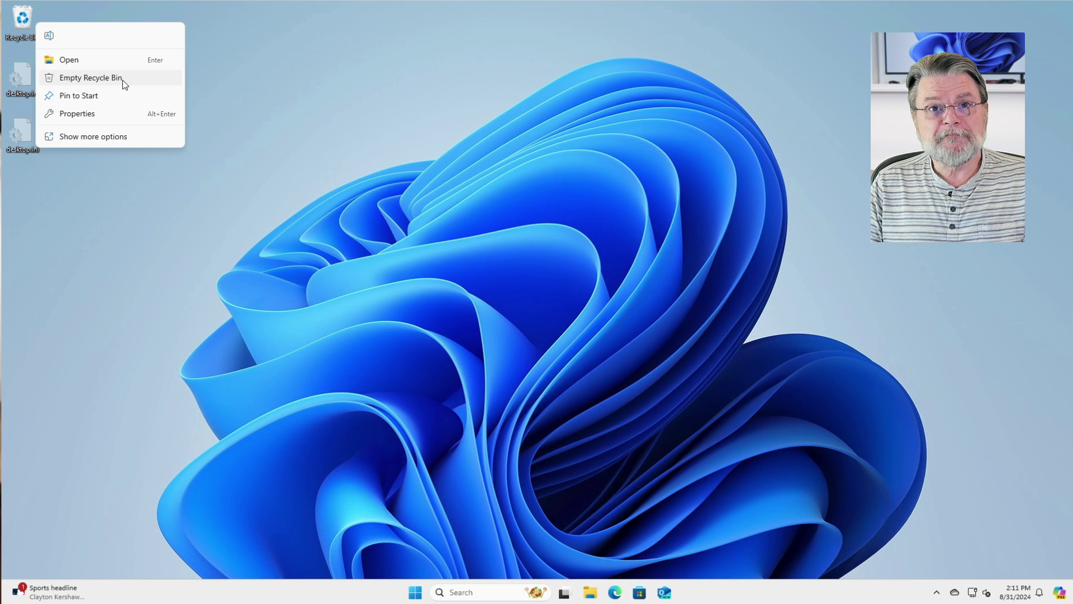
Step: Dismiss the menu, open a Win+E window, and delete the Recycle Bin folder on Faux USB (E:)
click(376, 176)
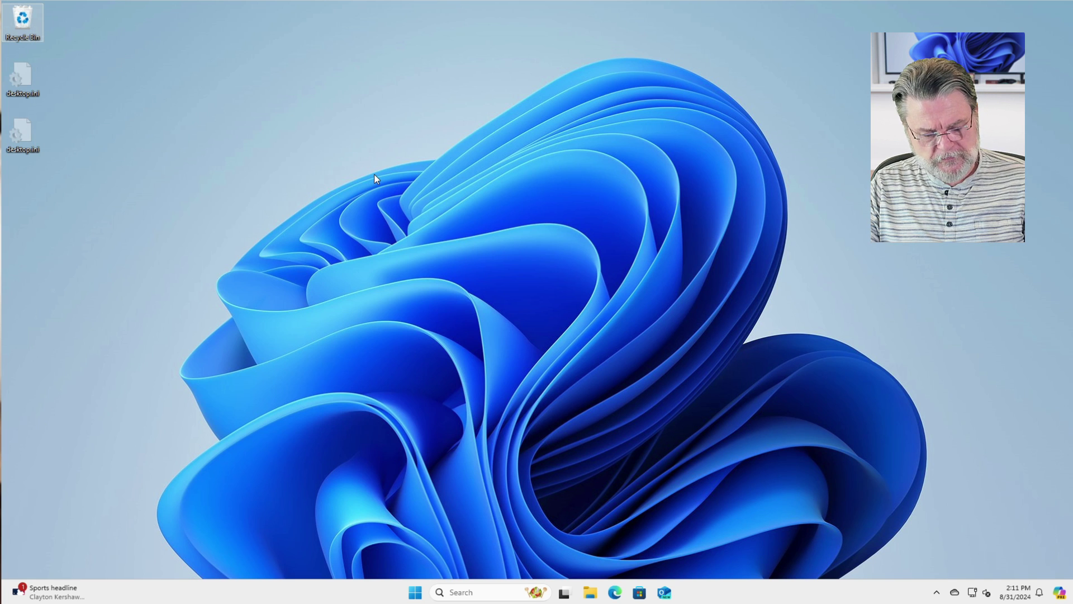
key(super+e)
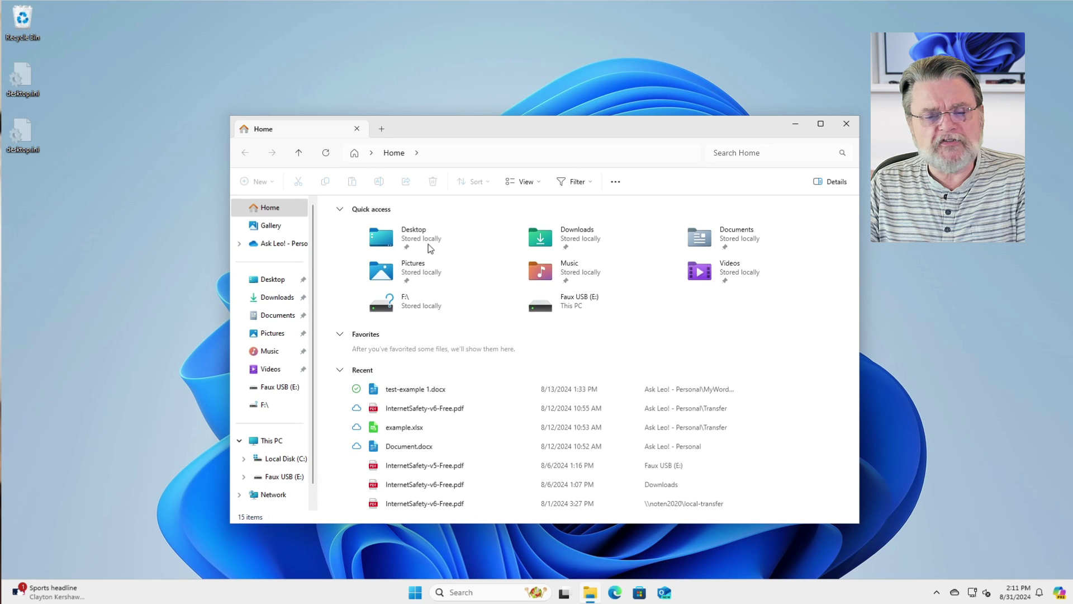
click(279, 386)
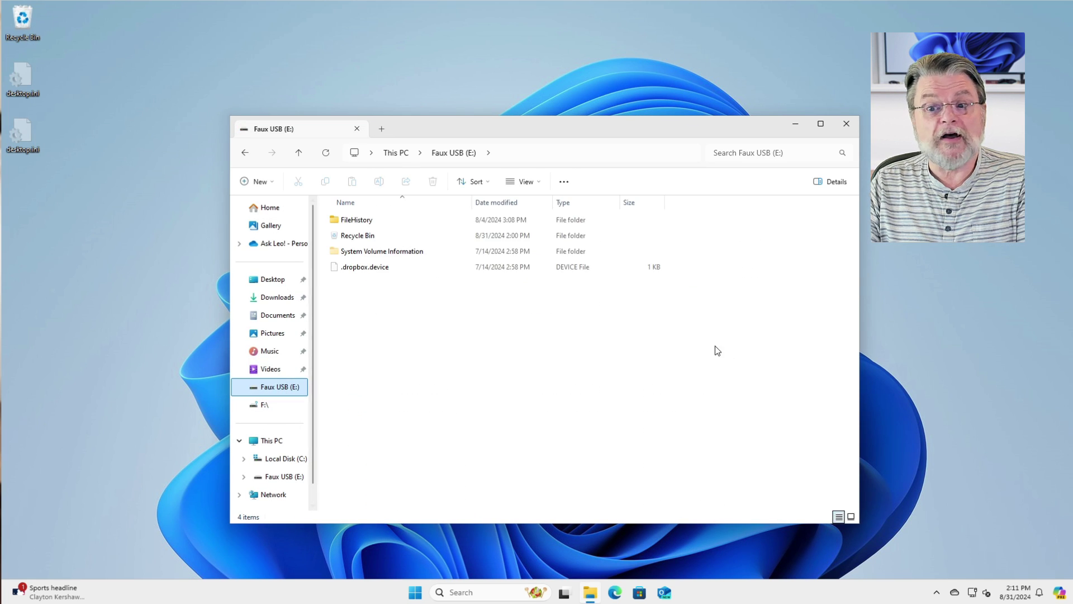
click(368, 236)
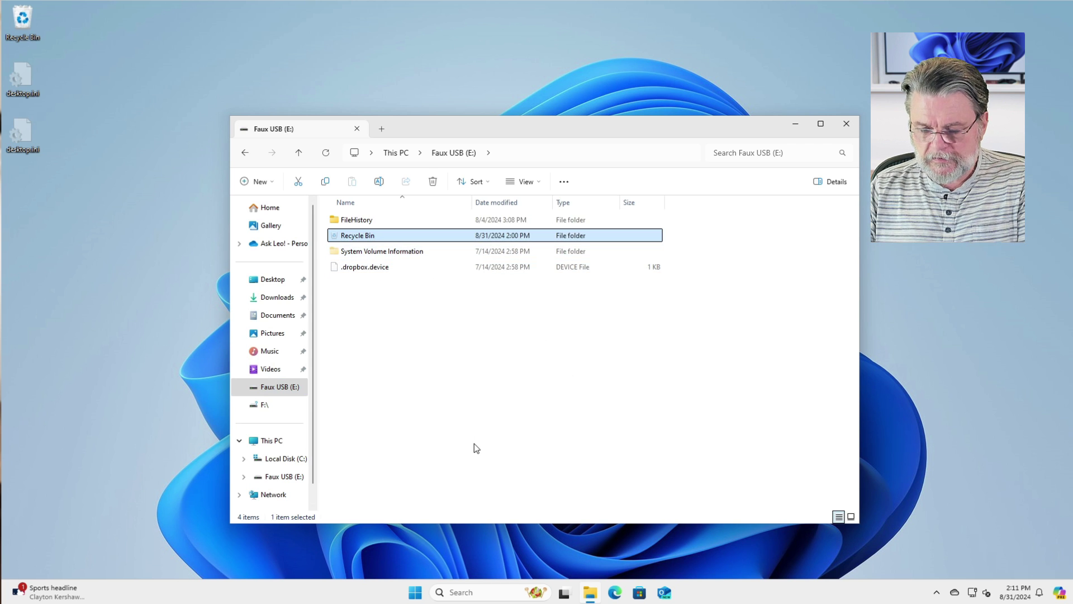
key(Delete)
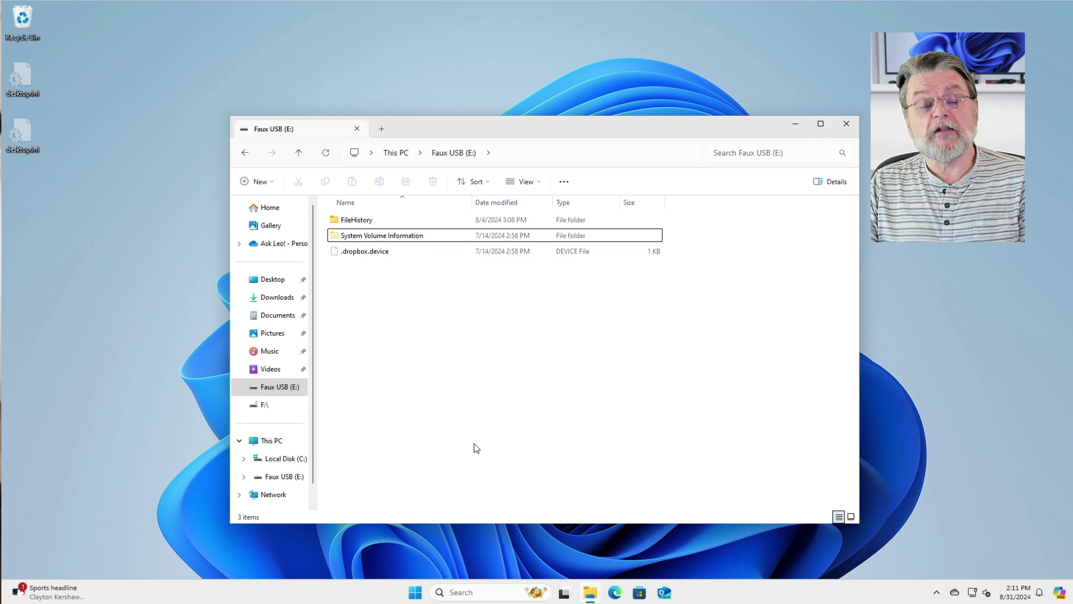